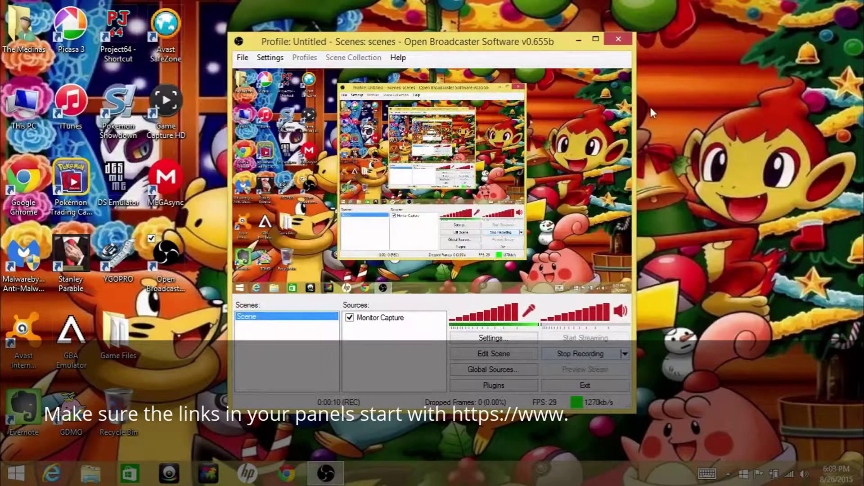
# Minimize the Open Broadcaster Software window to reveal the desktop.
pyautogui.click(577, 39)
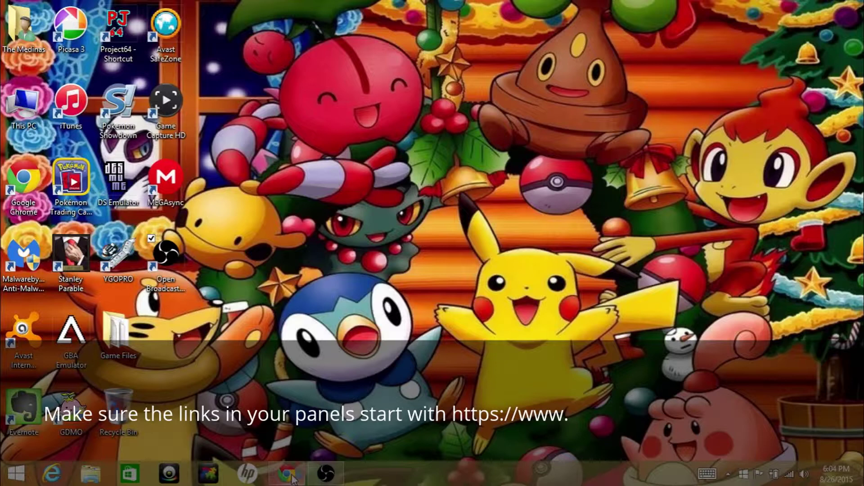
# Launch Chrome and go to the user's Twitch channel via the suggested 'twitch' address.
pyautogui.click(292, 477)
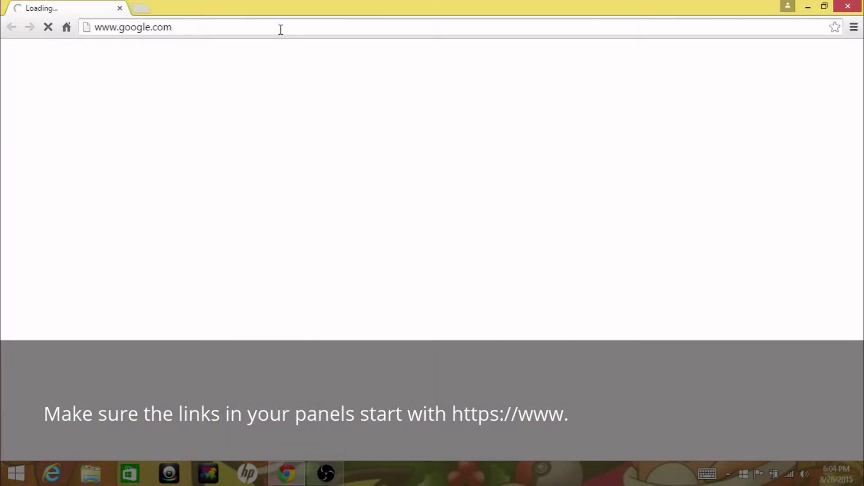
pyautogui.moveTo(276, 27); pyautogui.dragTo(150, 42)
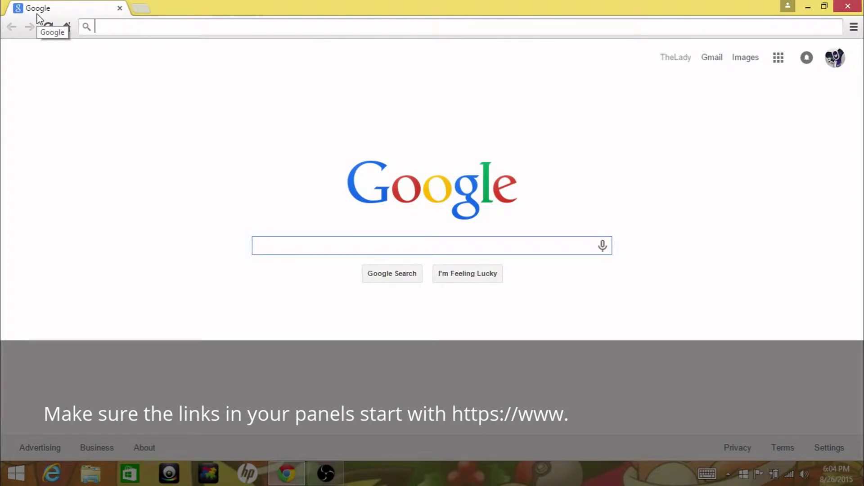
pyautogui.write('twi')
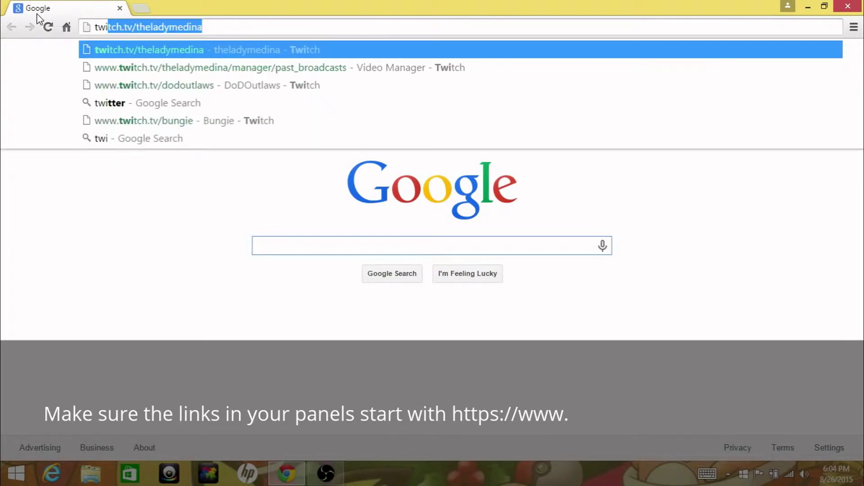
pyautogui.write('tch')
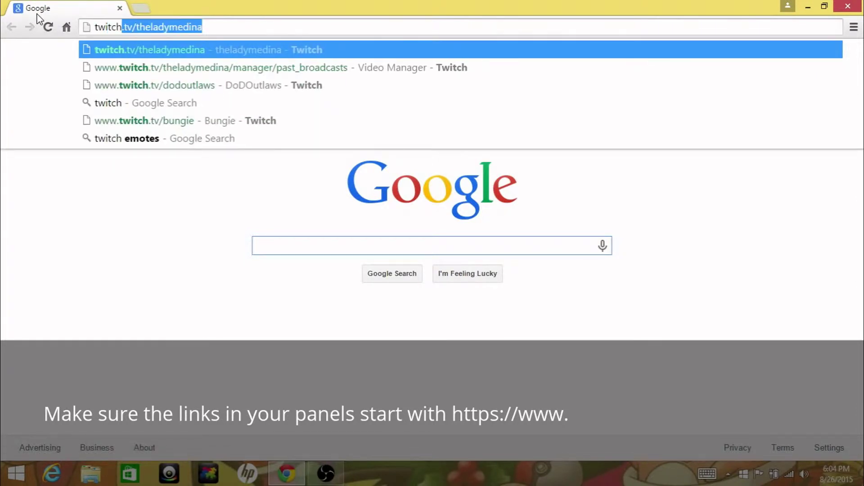
pyautogui.press('Return')
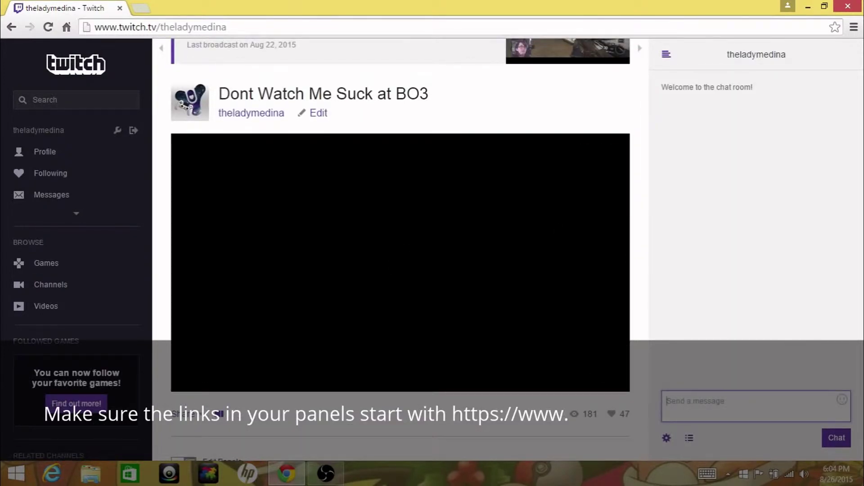
# Mute the sound and browse the YouTube, Twitter and Let's Play Together info panels.
pyautogui.press('XF86AudioMute')
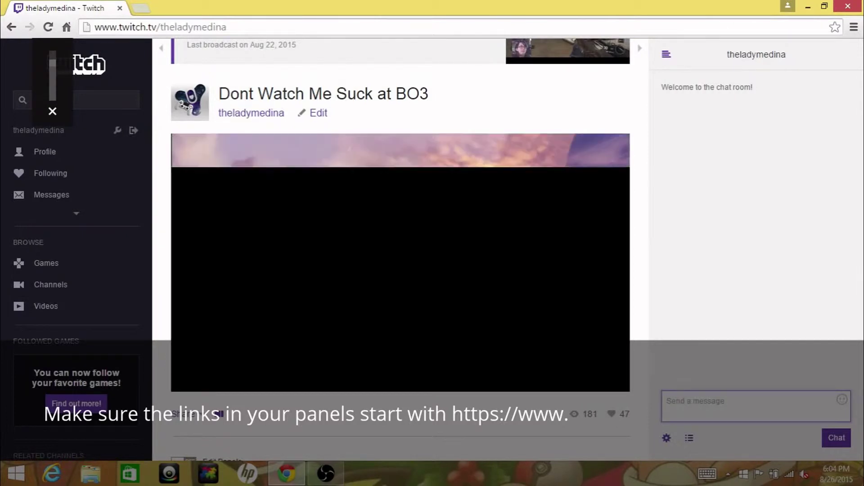
pyautogui.scroll(-2, 401, 248)
pyautogui.scroll(1, 401, 248)
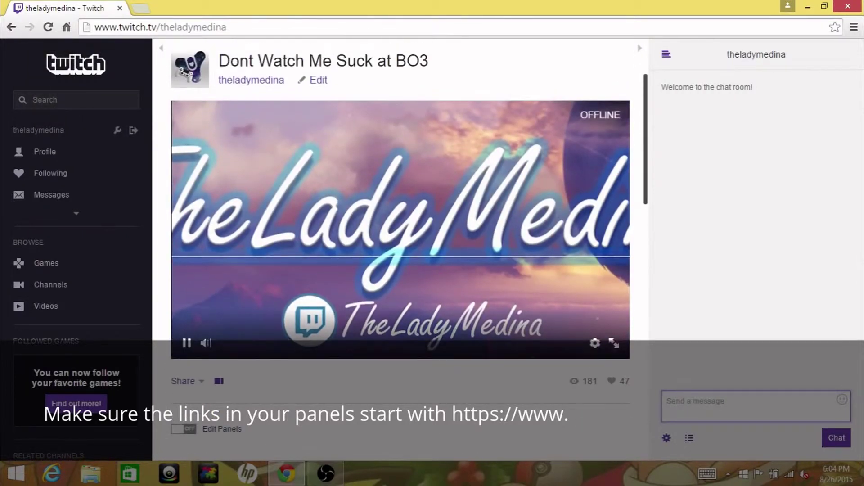
pyautogui.scroll(-4, 401, 247)
pyautogui.scroll(-4, 401, 247)
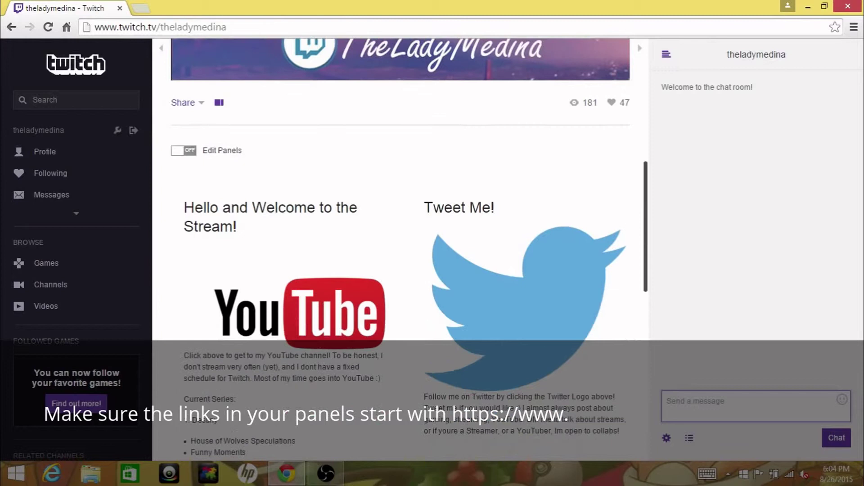
pyautogui.scroll(1, 401, 247)
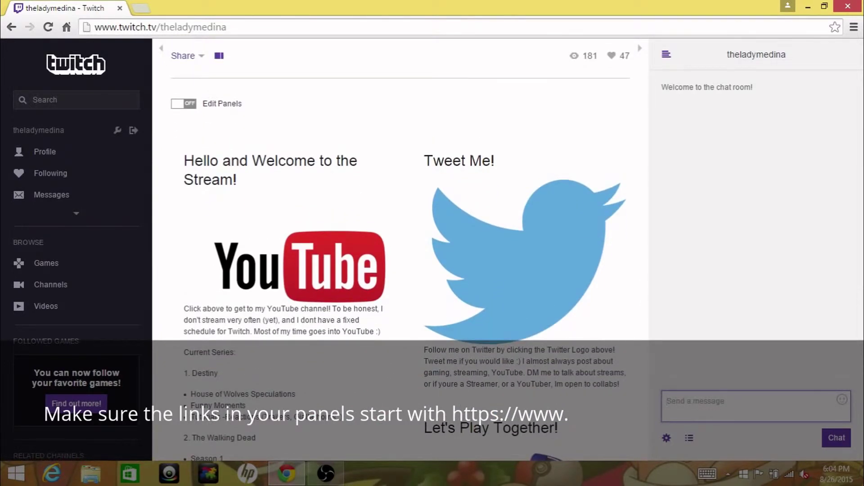
pyautogui.scroll(-1, 400, 247)
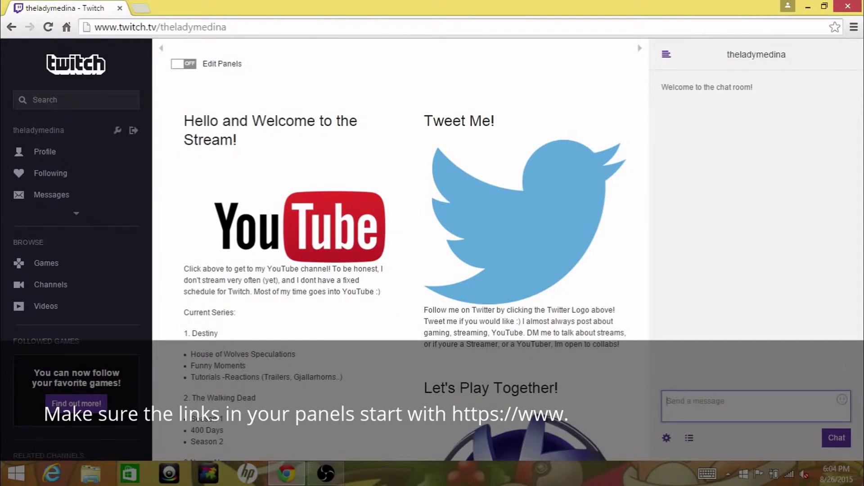
pyautogui.scroll(-8, 401, 247)
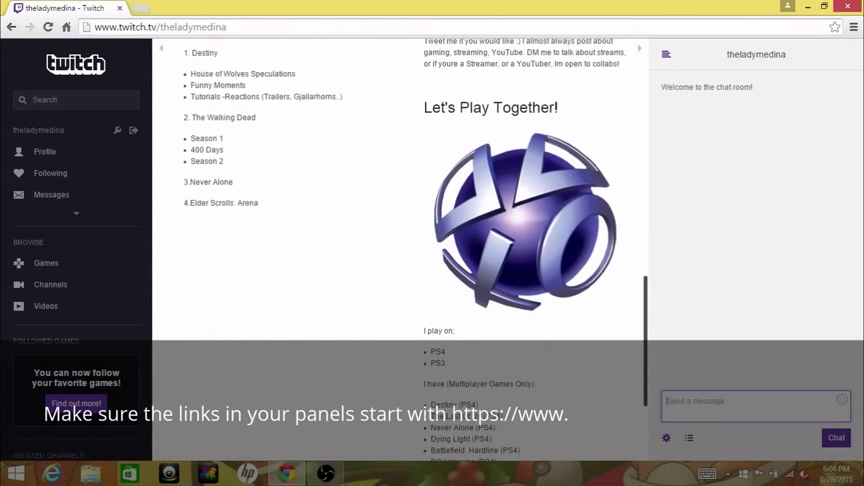
pyautogui.scroll(-2, 400, 247)
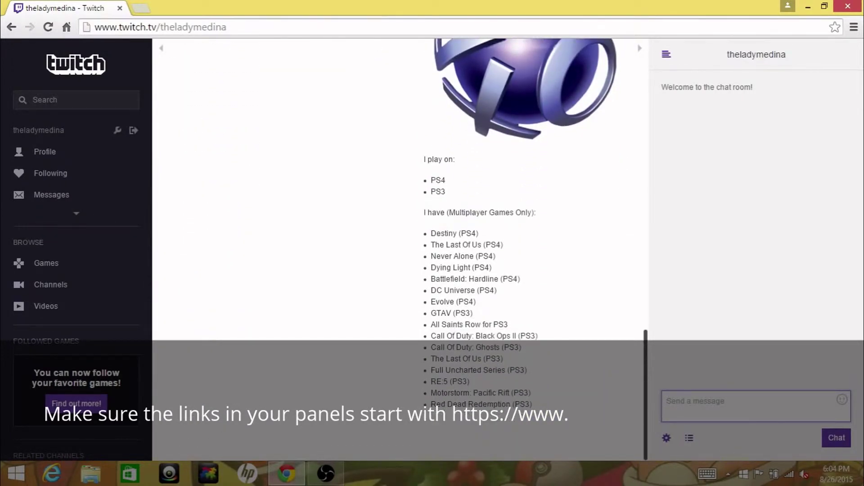
pyautogui.scroll(12, 401, 248)
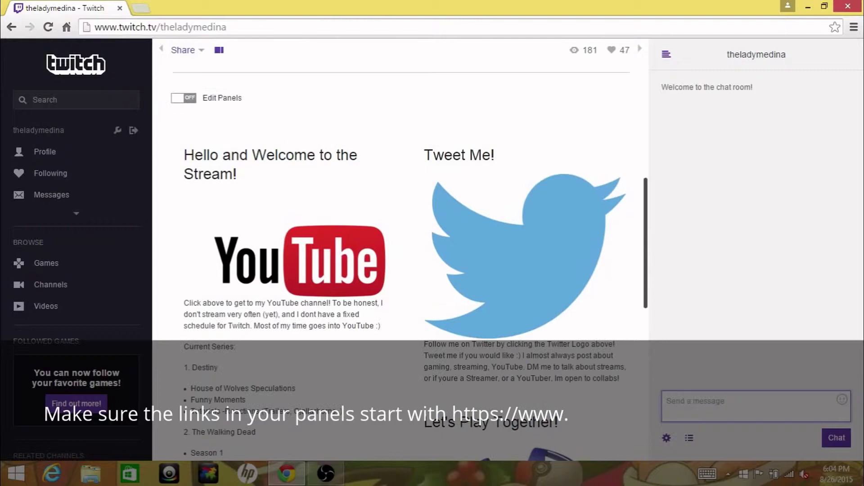
pyautogui.scroll(-7, 401, 247)
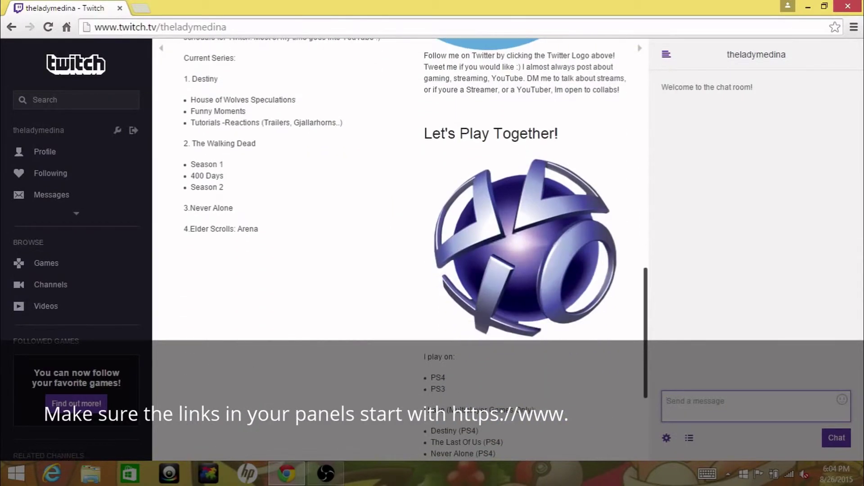
pyautogui.scroll(3, 401, 247)
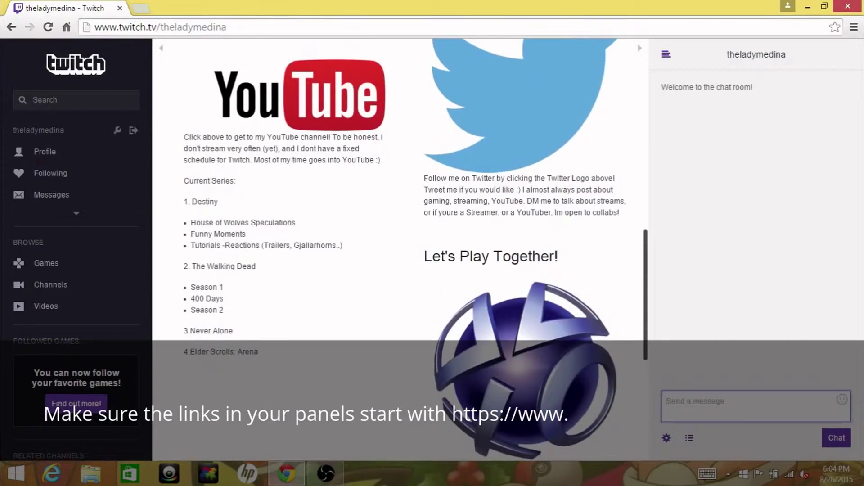
pyautogui.scroll(1, 400, 247)
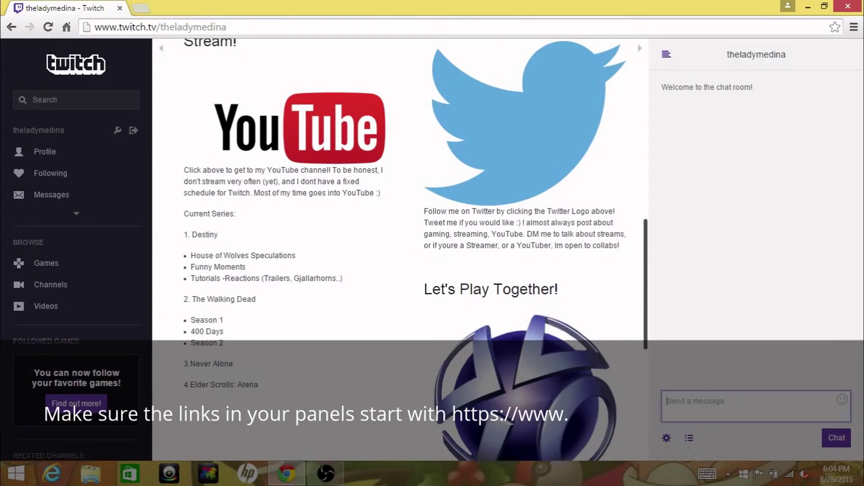
pyautogui.scroll(1, 401, 247)
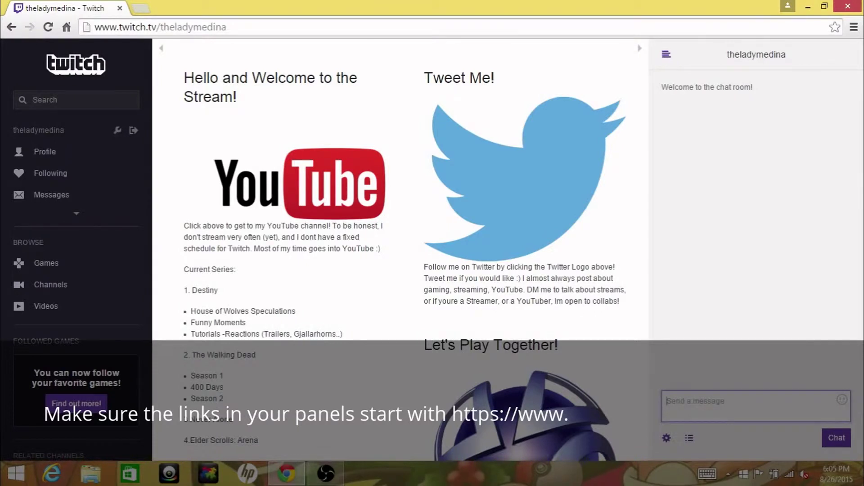
pyautogui.scroll(-1, 401, 248)
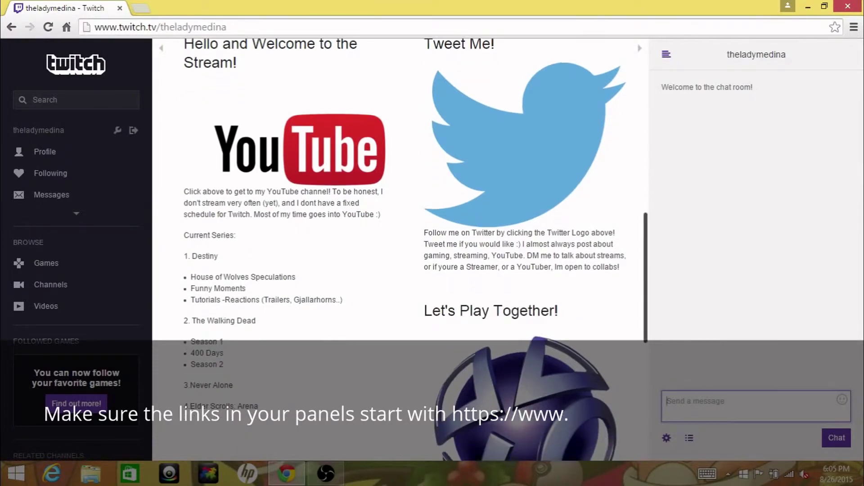
pyautogui.scroll(2, 400, 248)
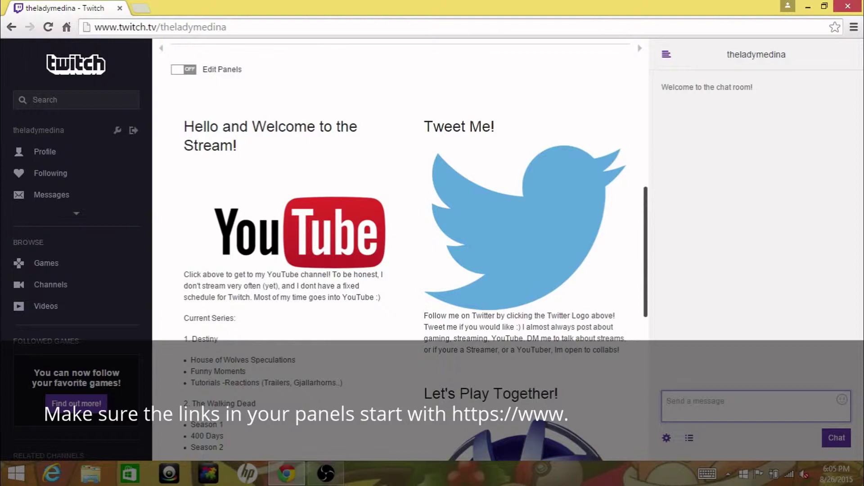
pyautogui.scroll(1, 401, 248)
pyautogui.scroll(-4, 400, 248)
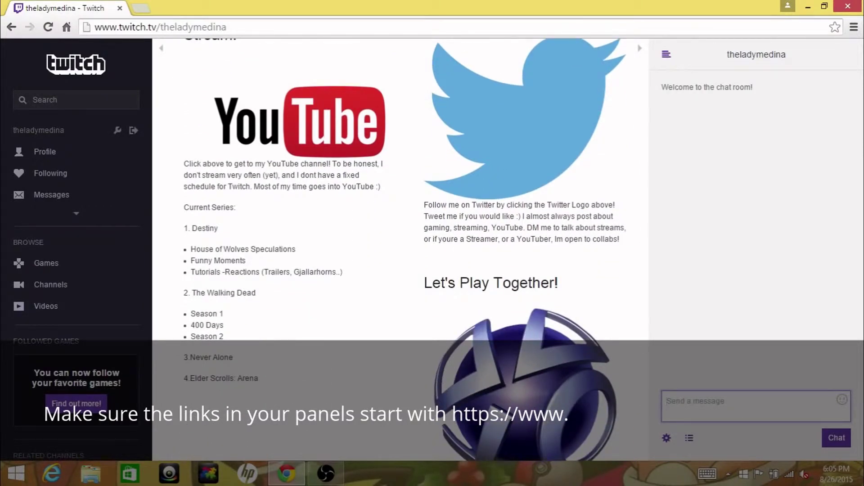
pyautogui.scroll(1, 400, 248)
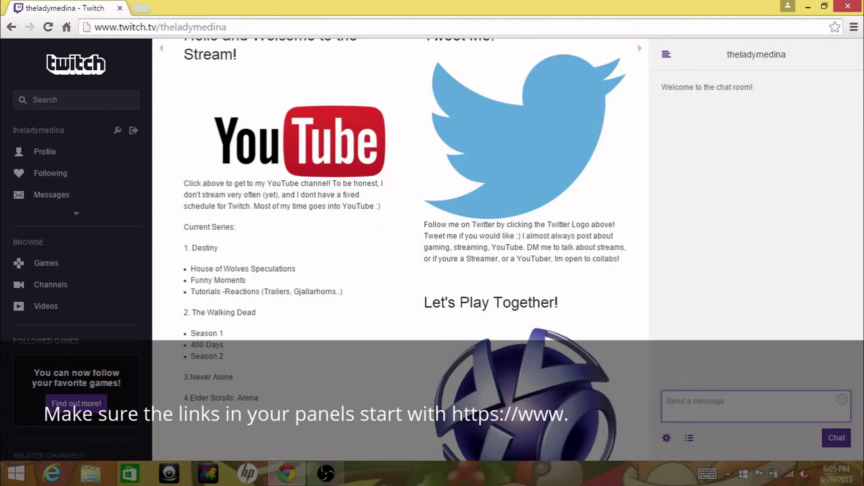
pyautogui.scroll(-4, 400, 247)
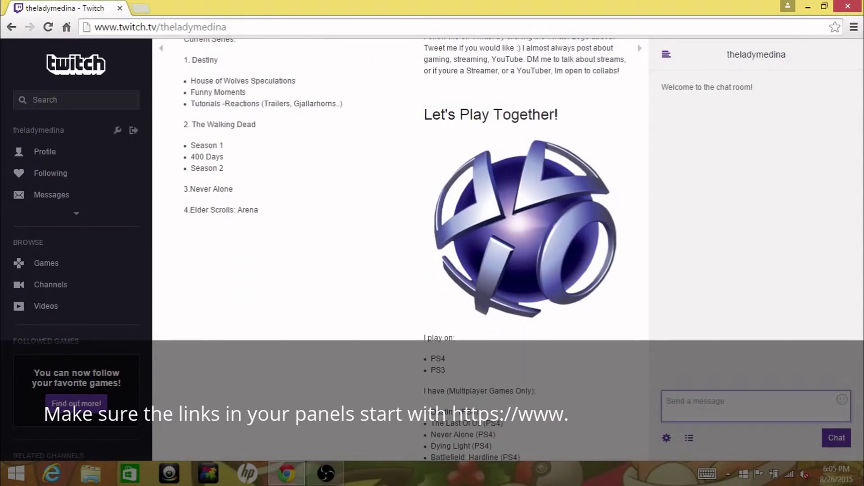
pyautogui.scroll(7, 400, 248)
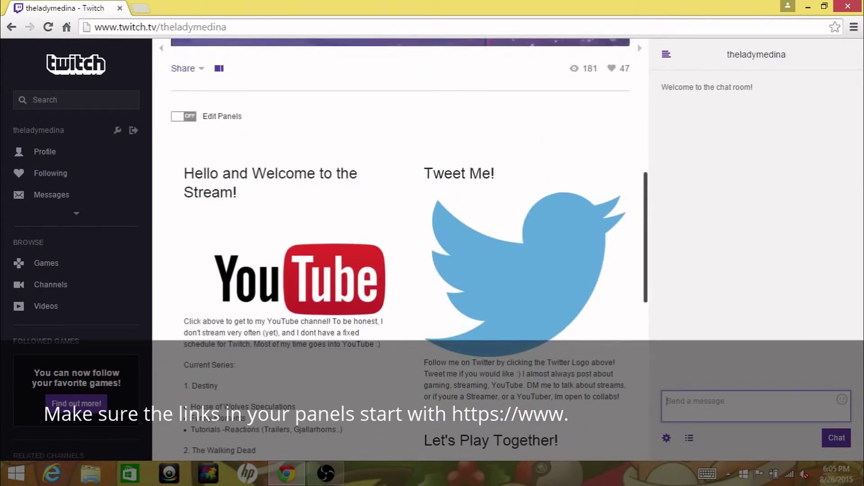
# Switch Edit Panels on and look through each panel's title, image link and description fields.
pyautogui.click(183, 116)
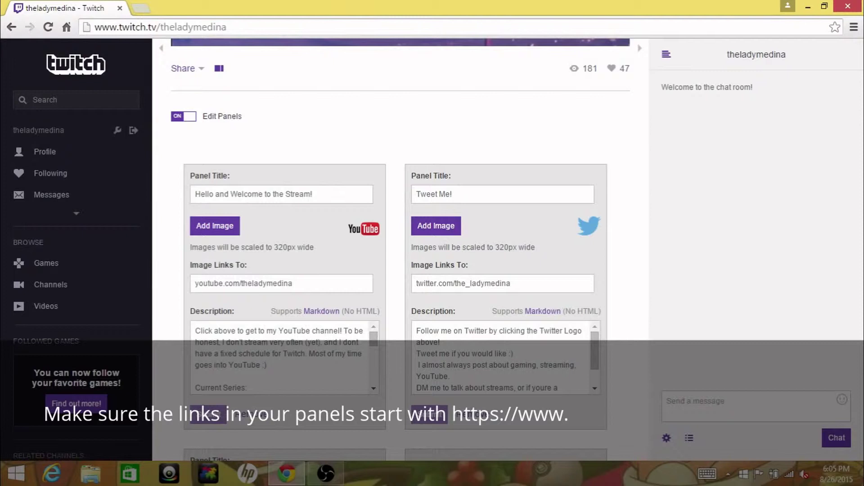
pyautogui.scroll(-1, 400, 248)
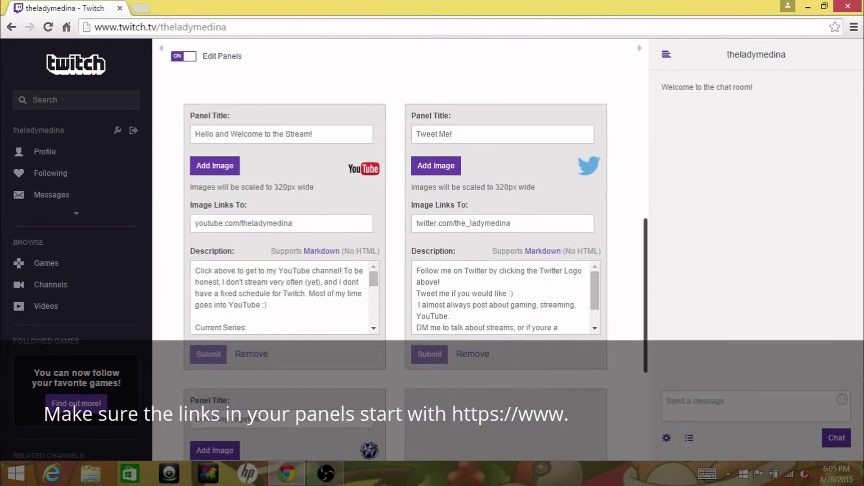
pyautogui.scroll(-2, 285, 297)
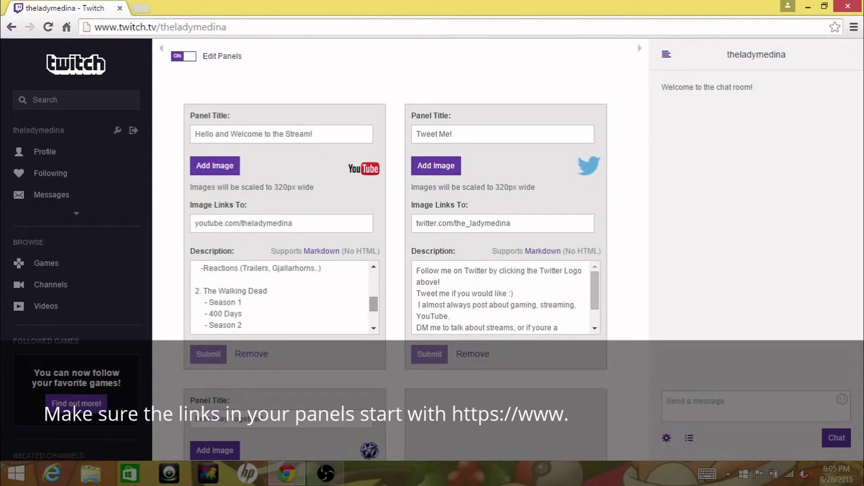
pyautogui.scroll(-5, 400, 247)
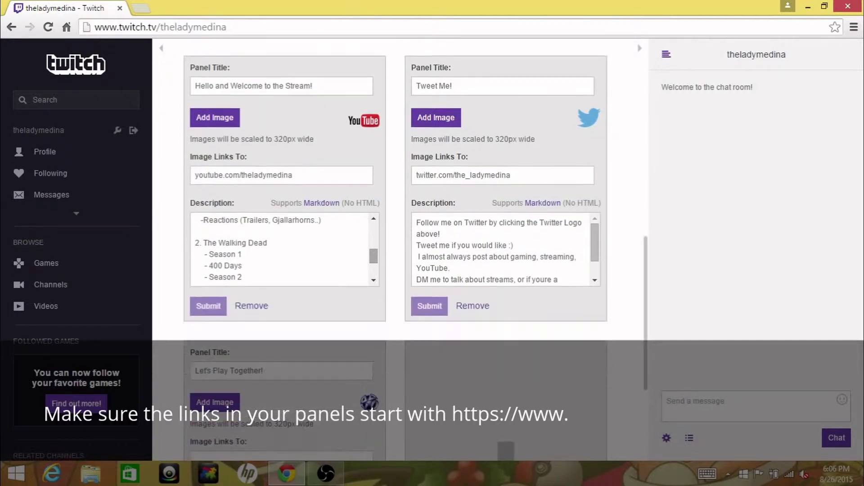
pyautogui.scroll(3, 400, 248)
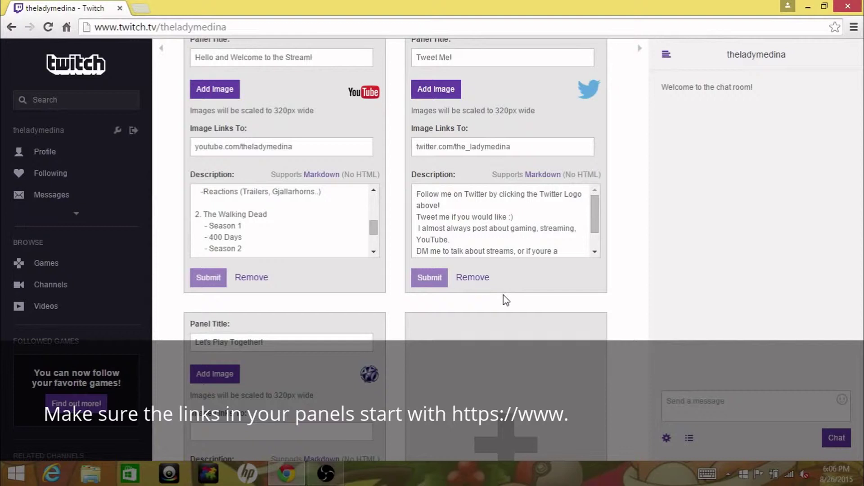
pyautogui.moveTo(504, 295); pyautogui.dragTo(492, 322)
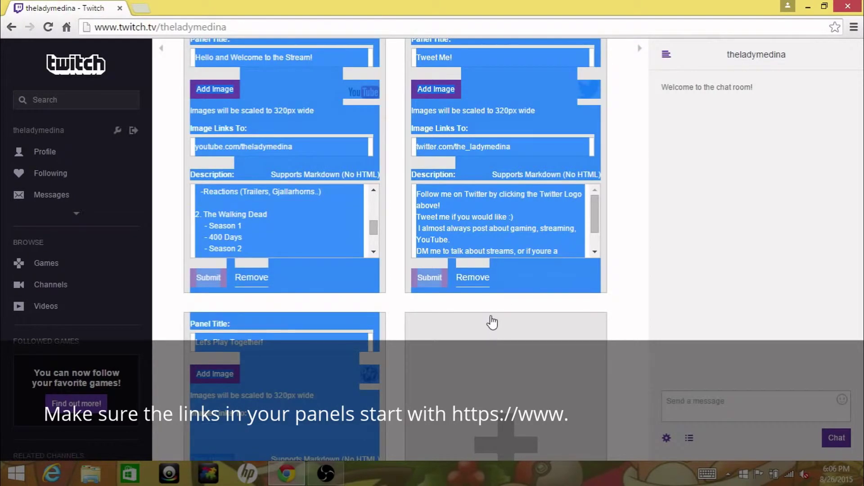
pyautogui.click(494, 312)
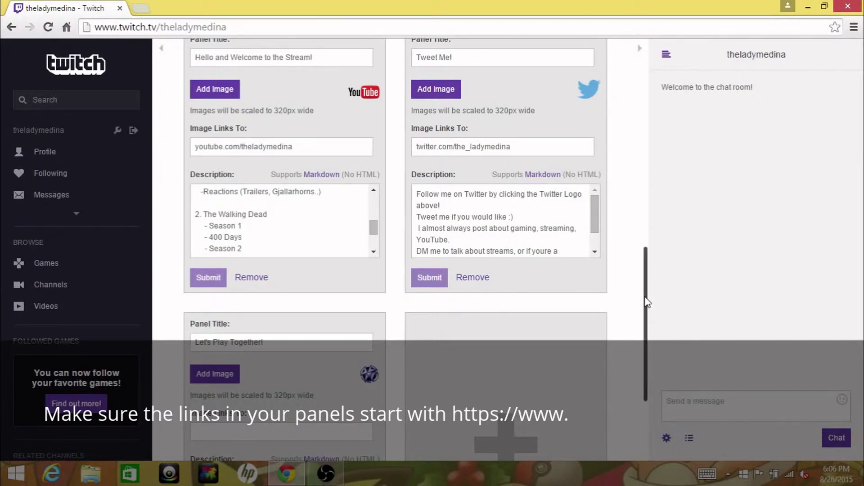
pyautogui.moveTo(646, 303); pyautogui.dragTo(652, 361)
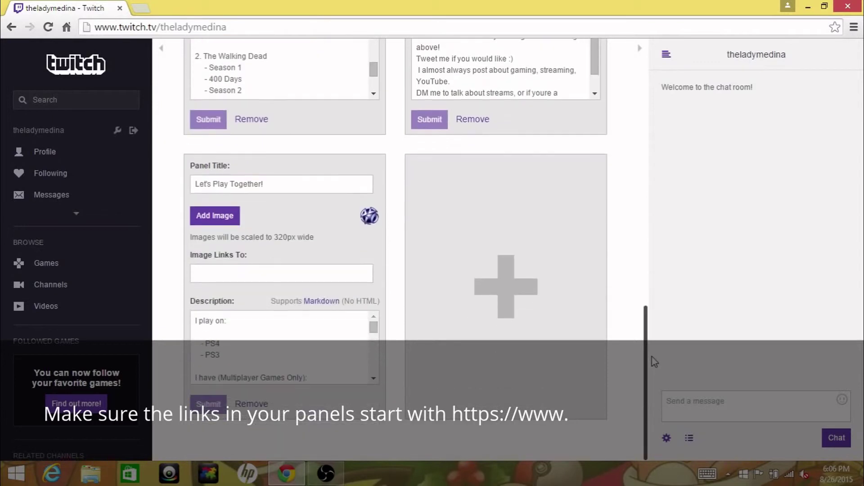
pyautogui.click(497, 293)
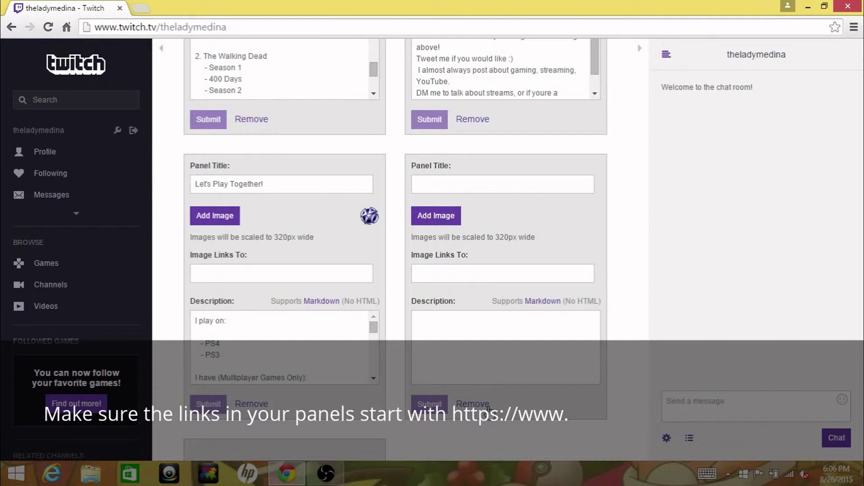
pyautogui.click(486, 404)
pyautogui.click(489, 298)
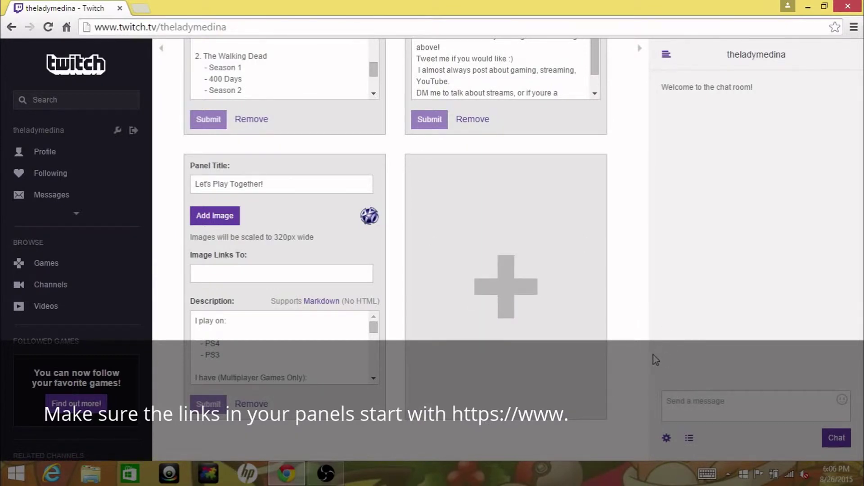
pyautogui.moveTo(648, 355); pyautogui.dragTo(648, 263)
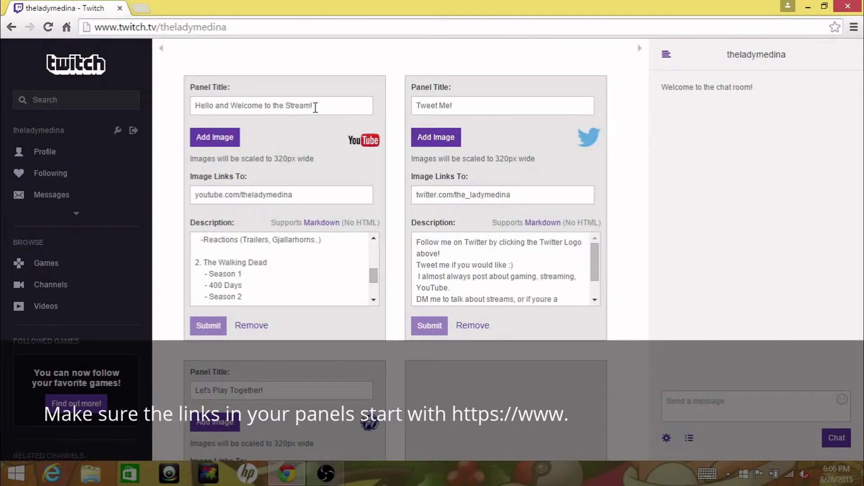
# Replace the panel title 'Hello and Welcome to the Stream!' with 'YouTube Channel'.
pyautogui.moveTo(315, 107); pyautogui.dragTo(192, 106)
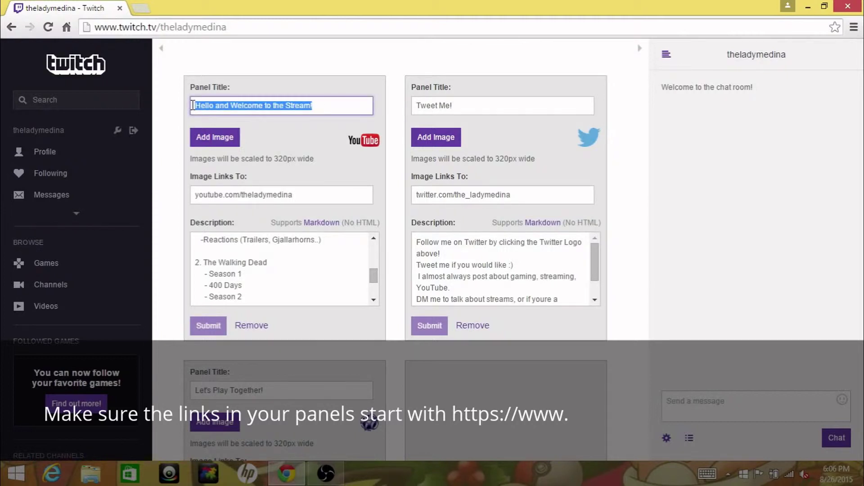
pyautogui.write('YouTube Cha')
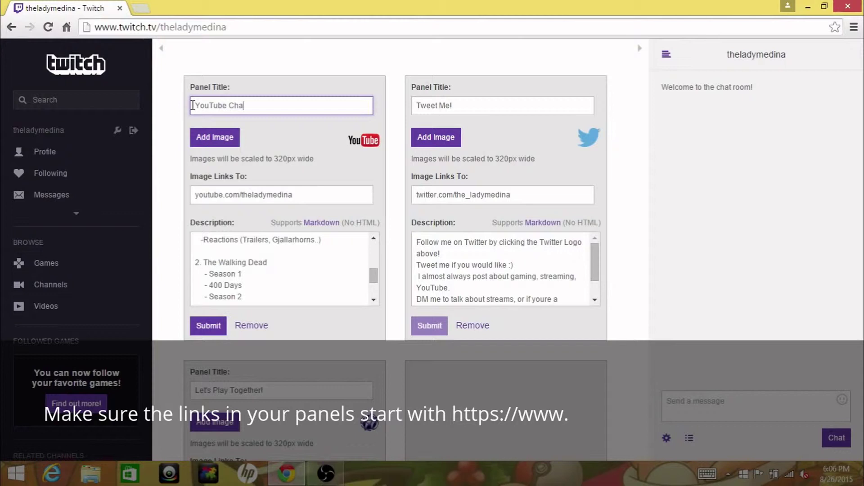
pyautogui.write('nnel')
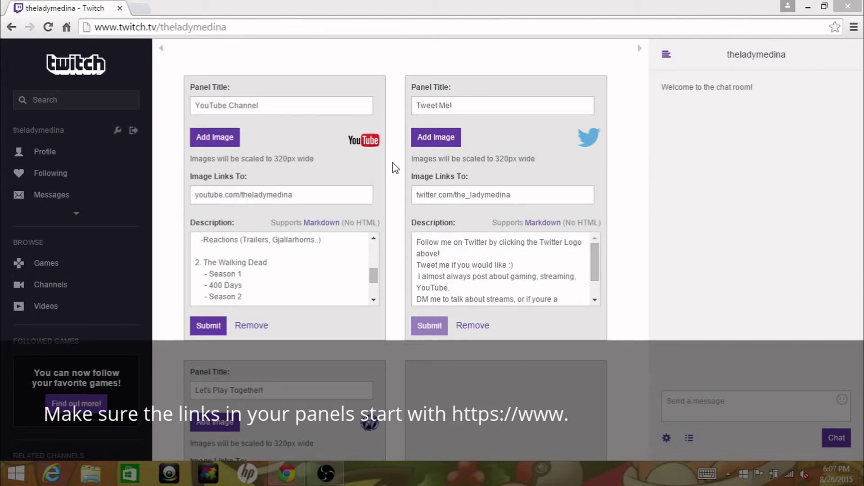
pyautogui.hotkey('alt', 'Tab')
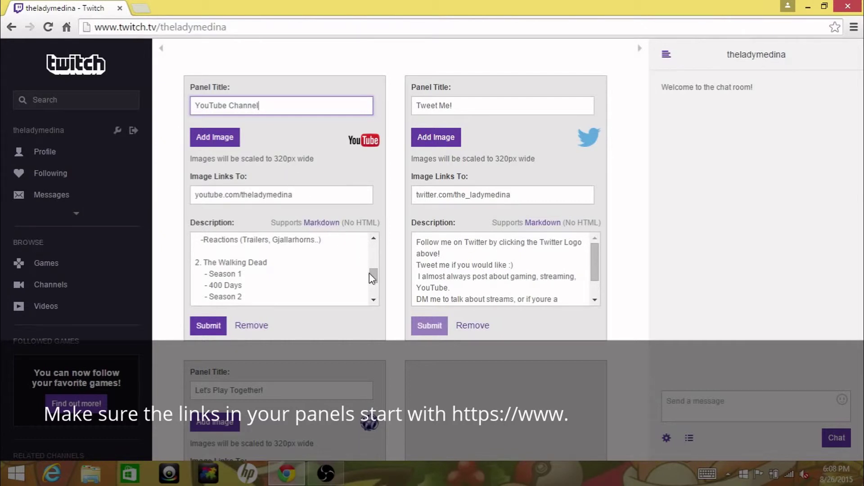
# Replace the old Destiny sub-items with 'Attack On Titan: Destiny Edition'.
pyautogui.moveTo(369, 274); pyautogui.dragTo(371, 243)
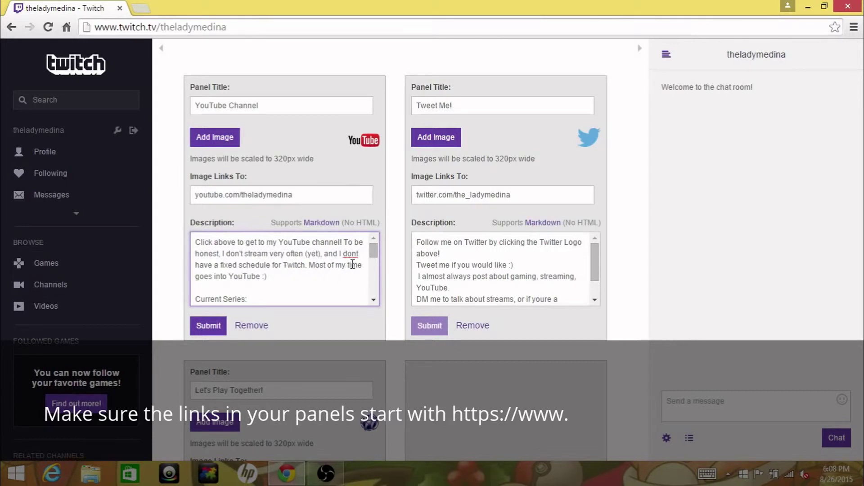
pyautogui.moveTo(371, 254); pyautogui.dragTo(371, 270)
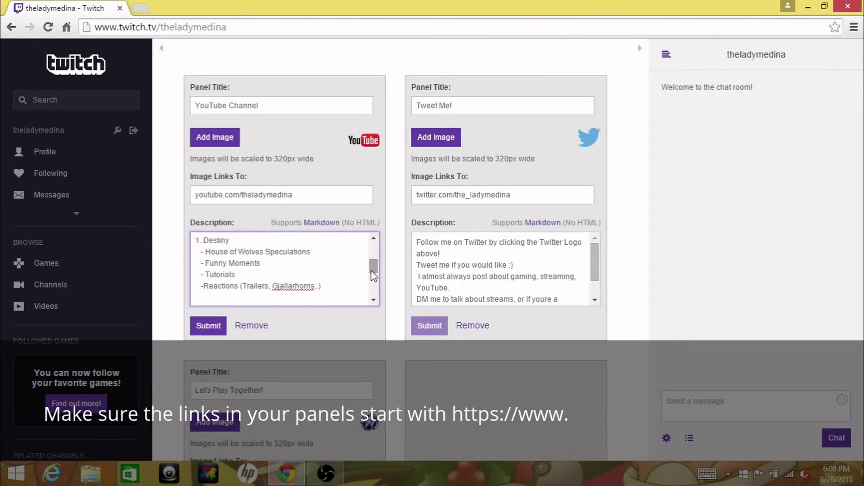
pyautogui.moveTo(327, 286); pyautogui.dragTo(202, 251)
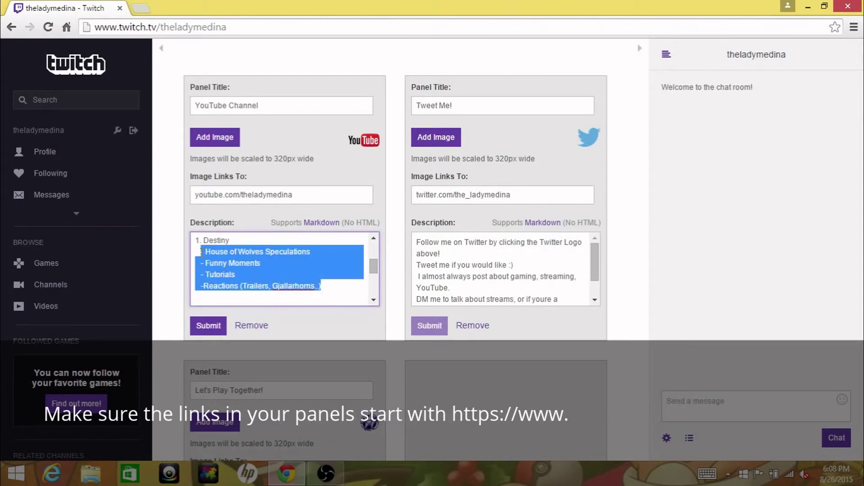
pyautogui.press('BackSpace')
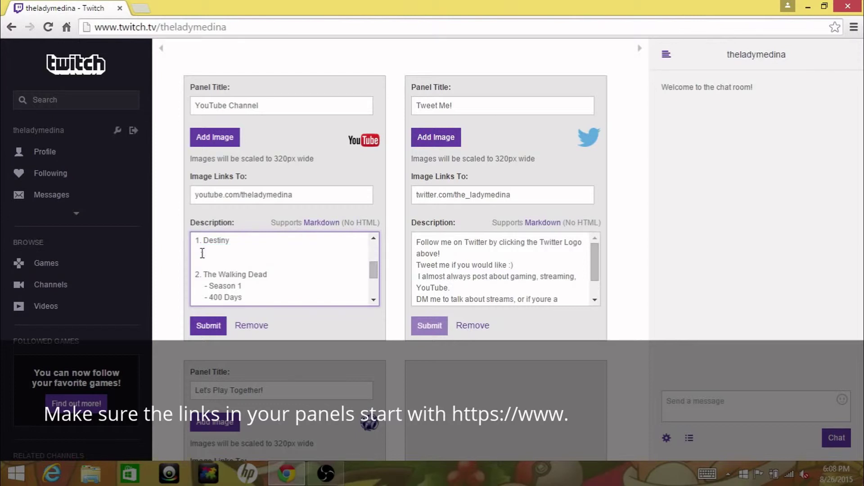
pyautogui.write('Attack On Titan: Destiny Edition')
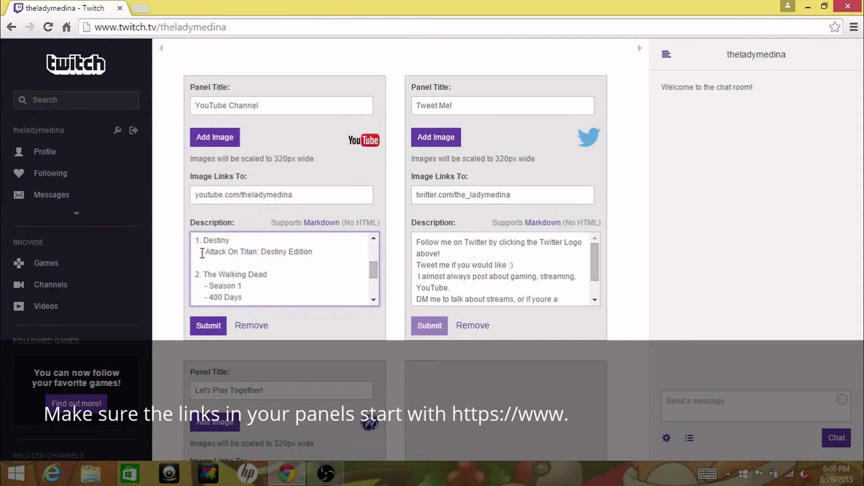
# Add a '- The Taken King' line beneath the Attack On Titan entry.
pyautogui.click(325, 245)
pyautogui.press('Return')
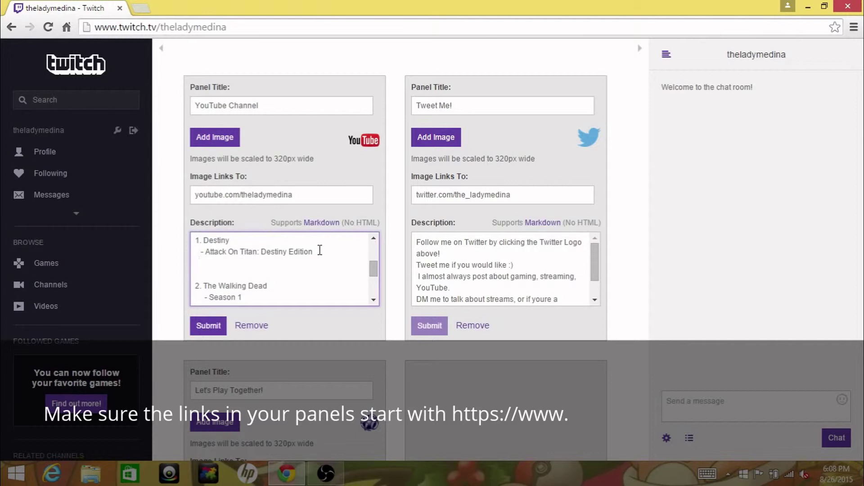
pyautogui.write('-')
pyautogui.press('BackSpace')
pyautogui.hotkey('ctrl', 'z')
pyautogui.click(193, 287)
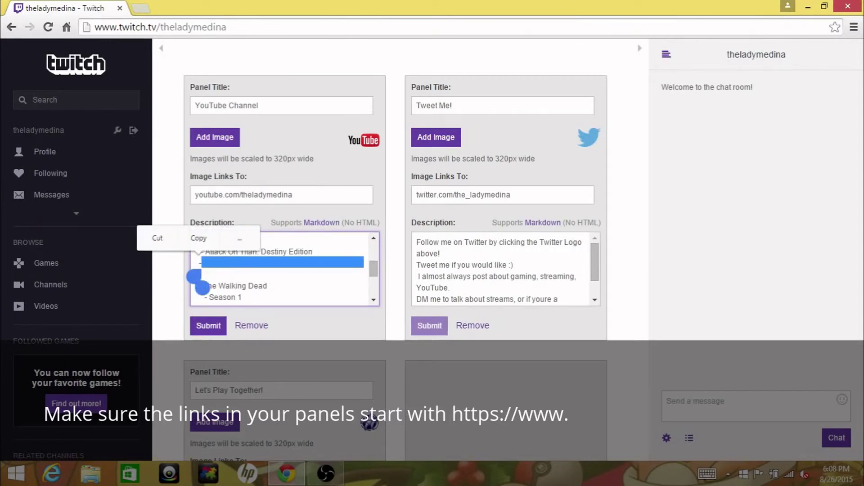
pyautogui.press('BackSpace')
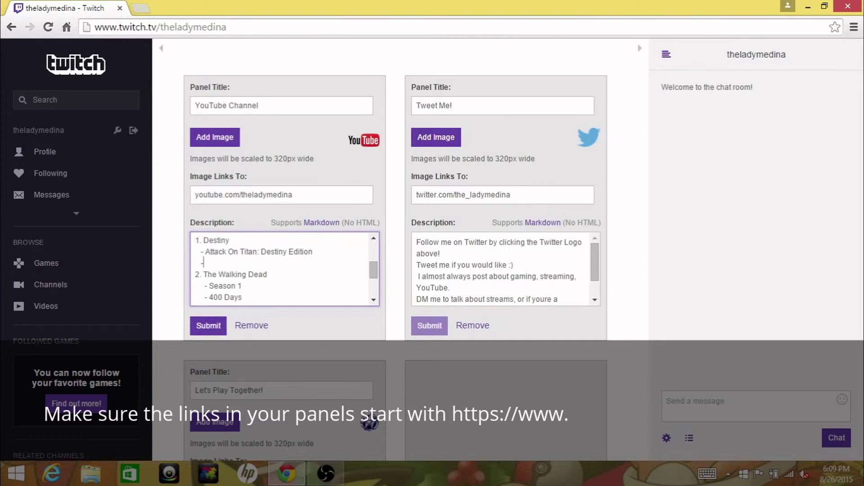
pyautogui.write('Taken King')
pyautogui.press('Return')
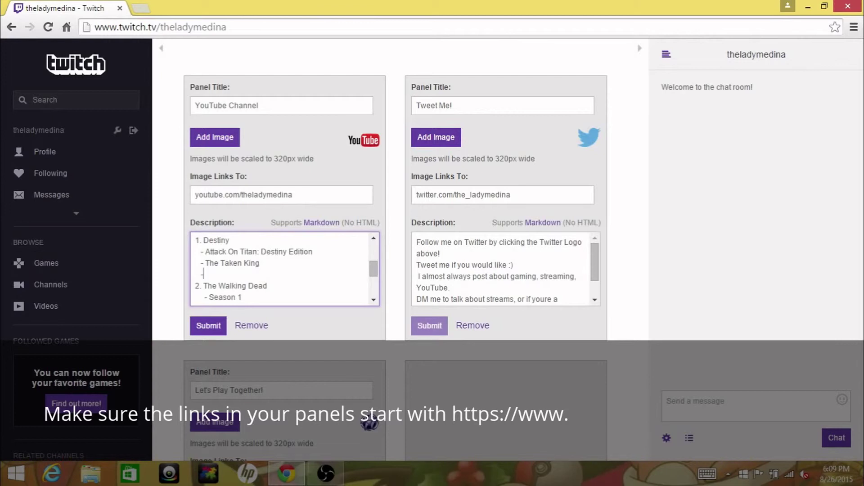
# Remove stray characters and select the old Walking Dead through Arena entries.
pyautogui.write('V')
pyautogui.press('BackSpace')
pyautogui.press('BackSpace')
pyautogui.moveTo(374, 272); pyautogui.dragTo(376, 290)
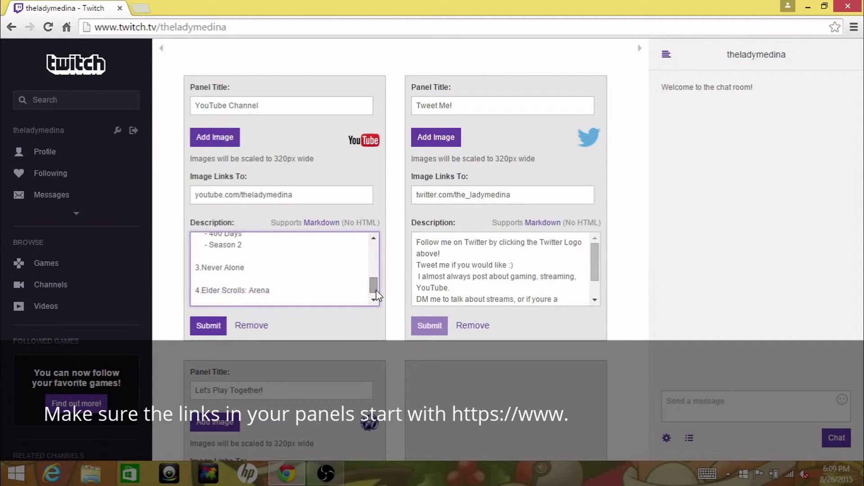
pyautogui.click(268, 297)
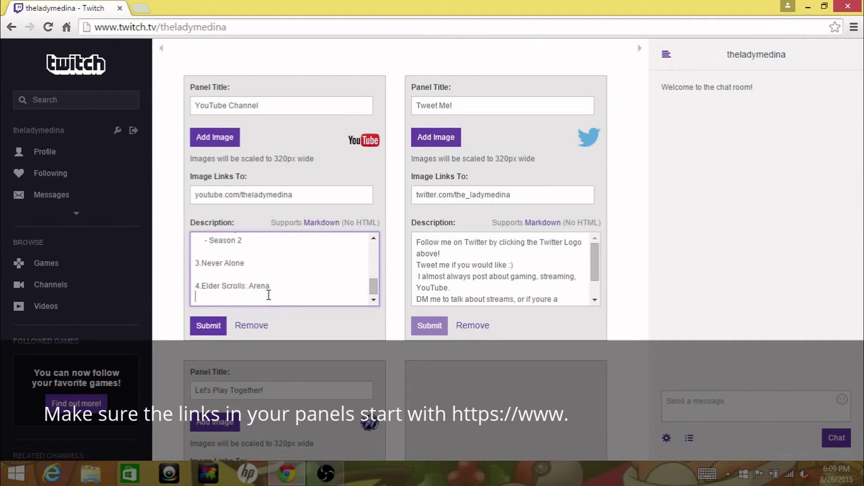
pyautogui.moveTo(272, 285); pyautogui.dragTo(195, 270)
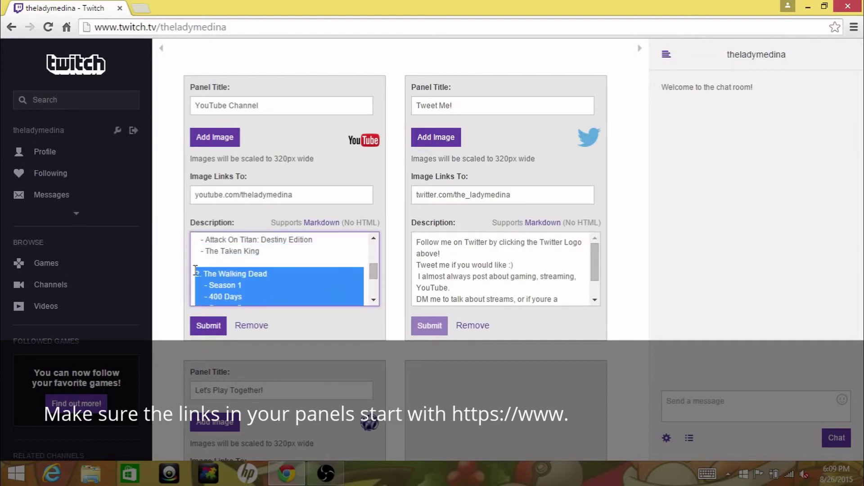
# Replace the old entries with '2. The Elder Scrolls Online: Tamriel Unlimited' and '- Stream Highlights'.
pyautogui.press('BackSpace')
pyautogui.write('2. ')
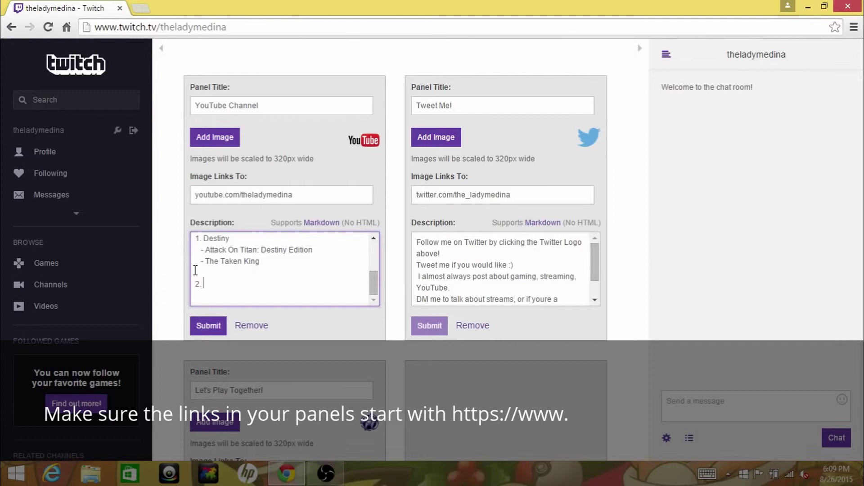
pyautogui.write('The Elder Scrolls Online: Ta')
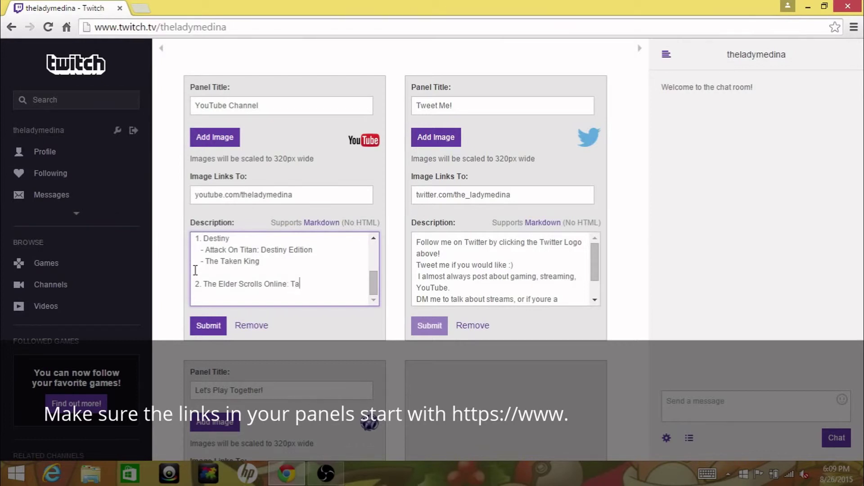
pyautogui.write('mriel Unlimited')
pyautogui.press('Return')
pyautogui.write('=')
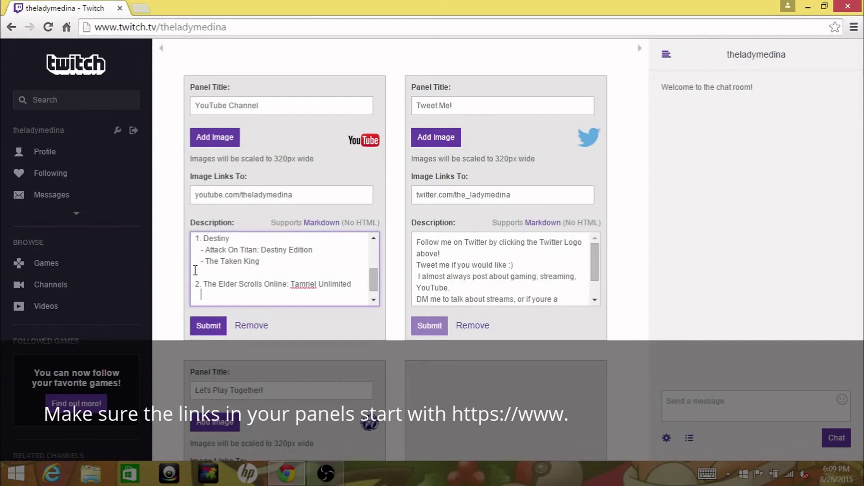
pyautogui.press('BackSpace')
pyautogui.press('BackSpace')
pyautogui.write('- Stream Highlights')
# Add item '3. Yugioh! Legacy Of The Duelist' to the description list.
pyautogui.press('Return')
pyautogui.press('Return')
pyautogui.write('3.')
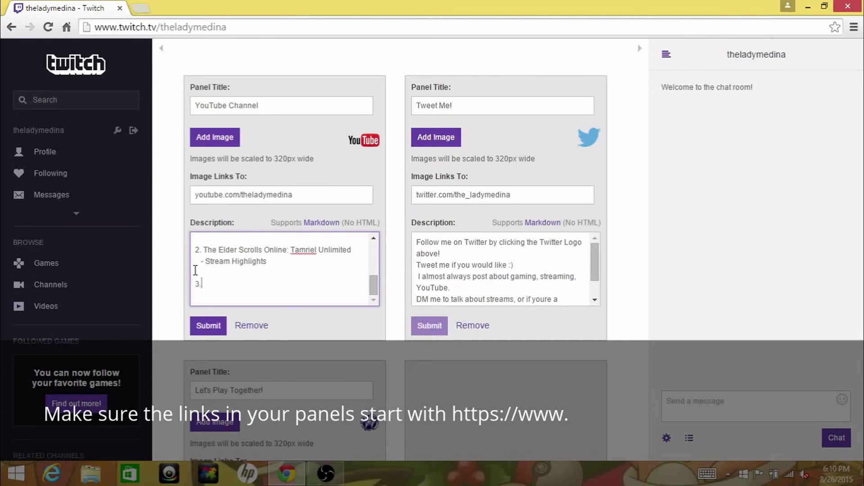
pyautogui.write(' Yugioh! Legacy Of')
pyautogui.write('The Duel')
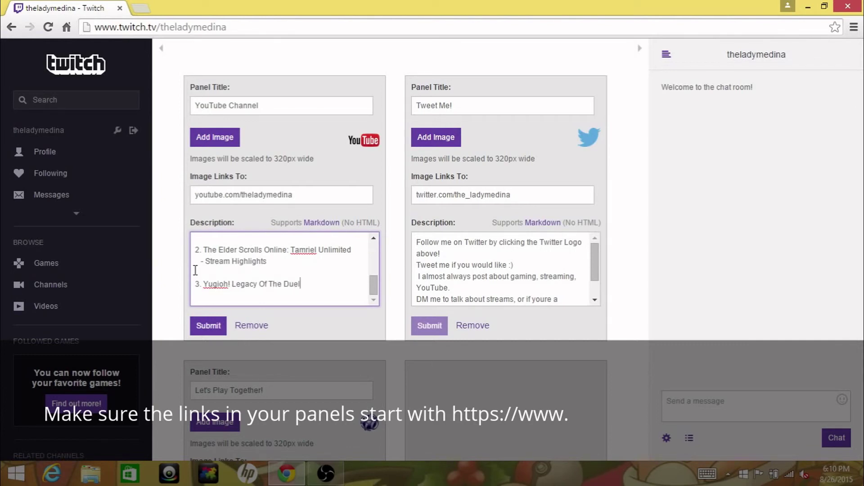
pyautogui.write('ist')
pyautogui.scroll(1, 396, 225)
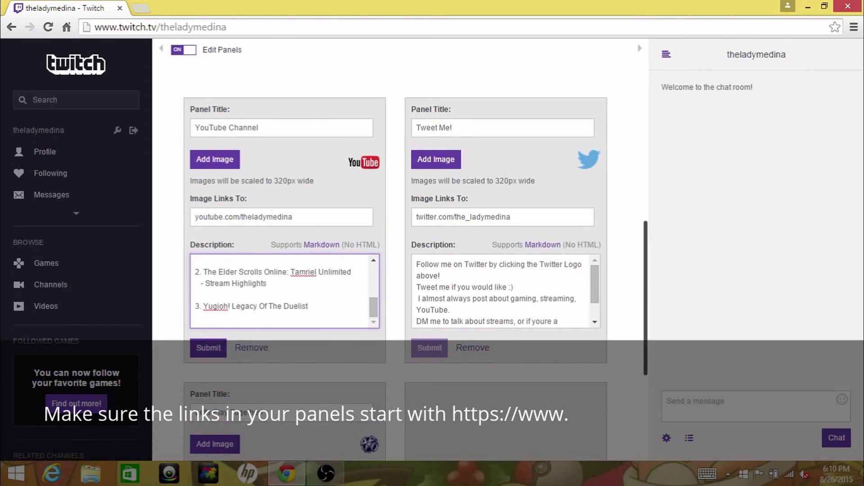
# Submit the YouTube Channel panel and scroll to review the saved panels.
pyautogui.click(208, 348)
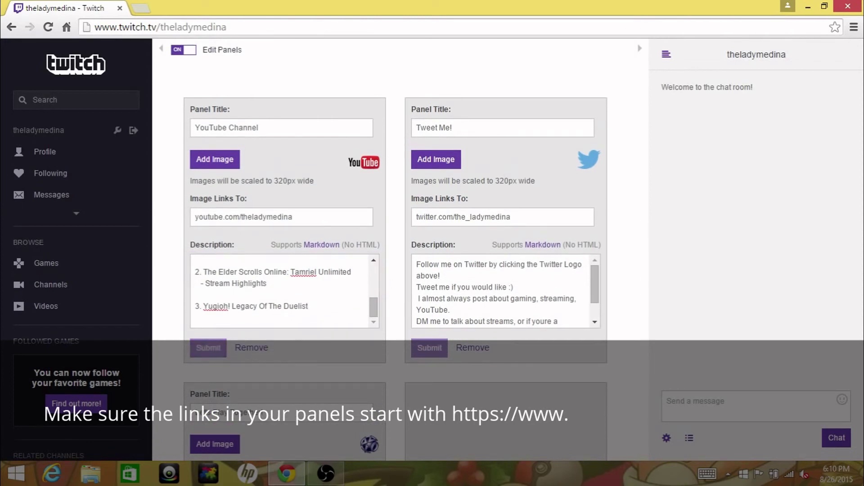
pyautogui.scroll(-5, 549, 245)
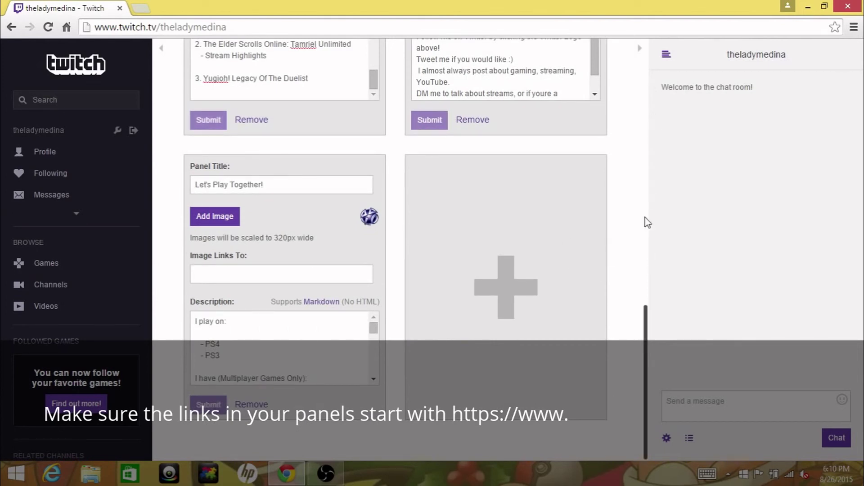
pyautogui.scroll(2, 647, 222)
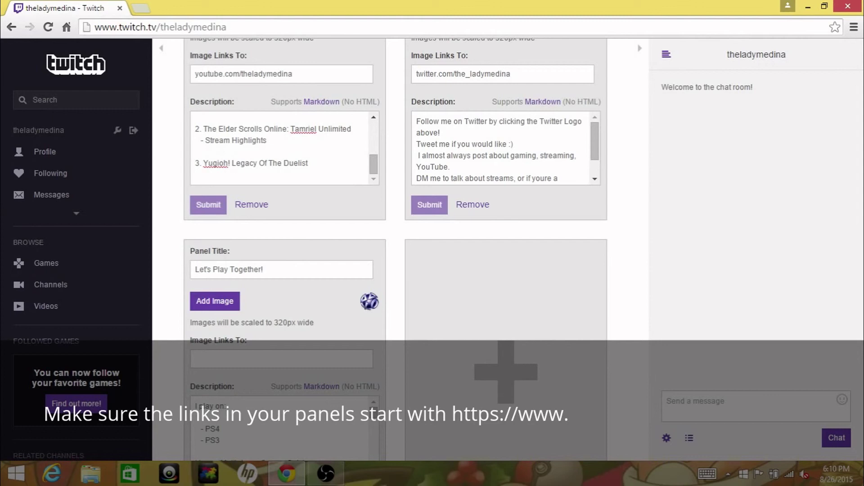
pyautogui.scroll(3, 646, 315)
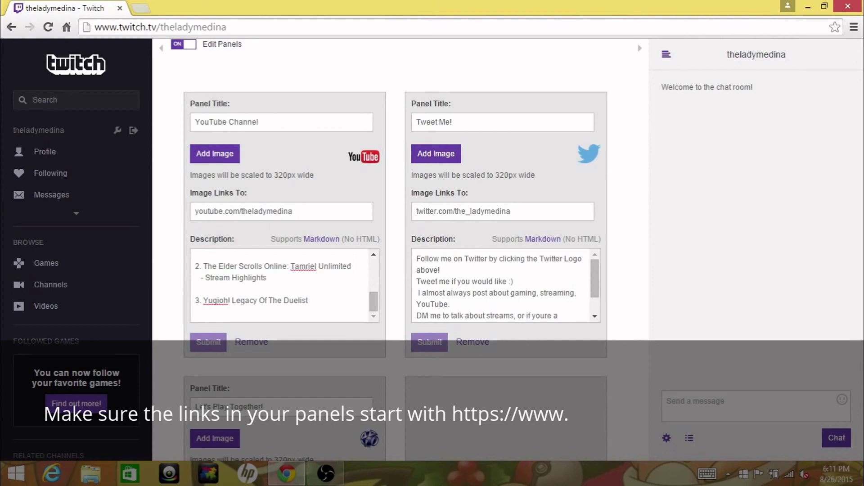
# Scroll the Twitch page, then bring up the OBS taskbar jump list.
pyautogui.scroll(-1, 400, 250)
pyautogui.scroll(-2, 585, 248)
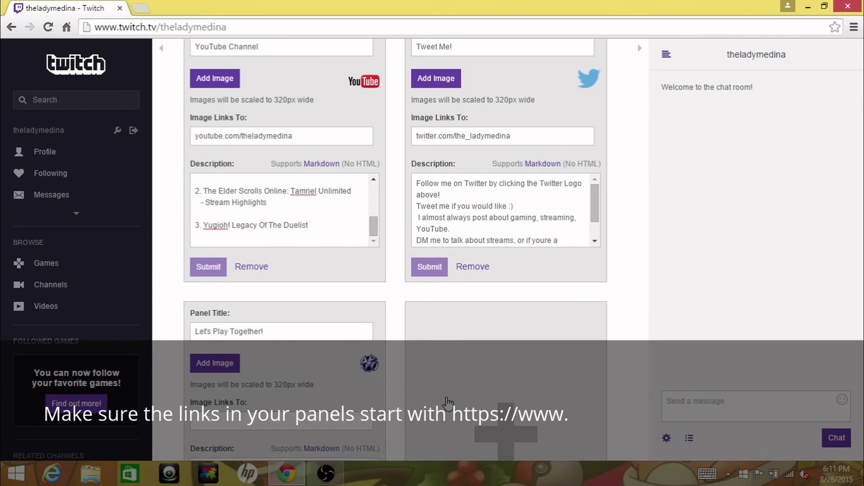
pyautogui.rightClick(328, 481)
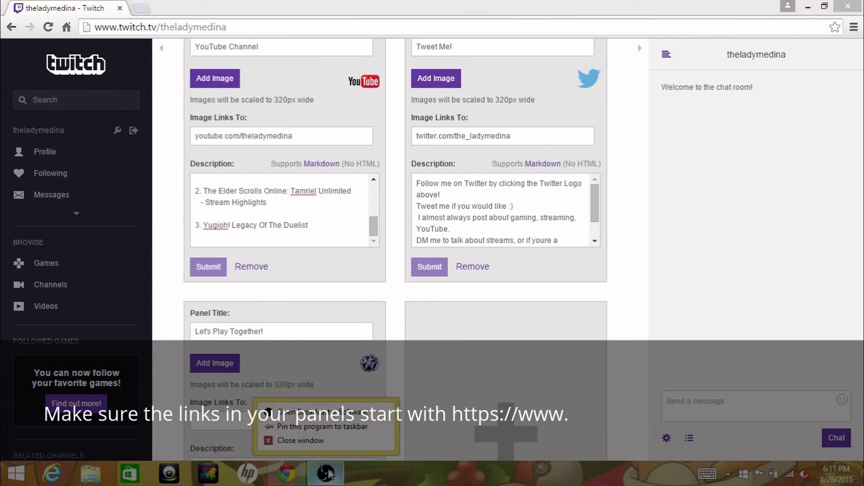